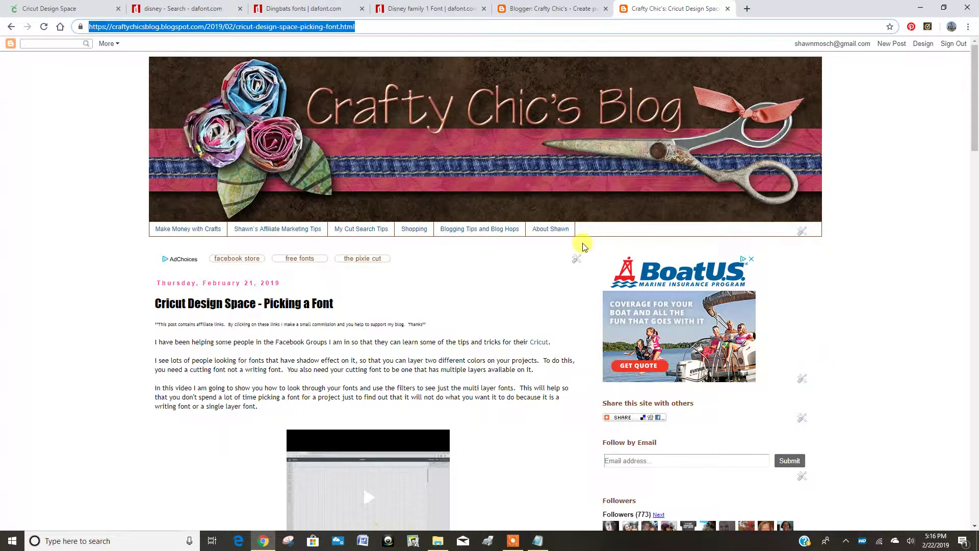
- Browse DaFont's Dingbats listings and Disney family 1 glyph chart, then return to the TestingDingbatFonts canvas
{"action": "left_click", "coordinate": [416, 11]}
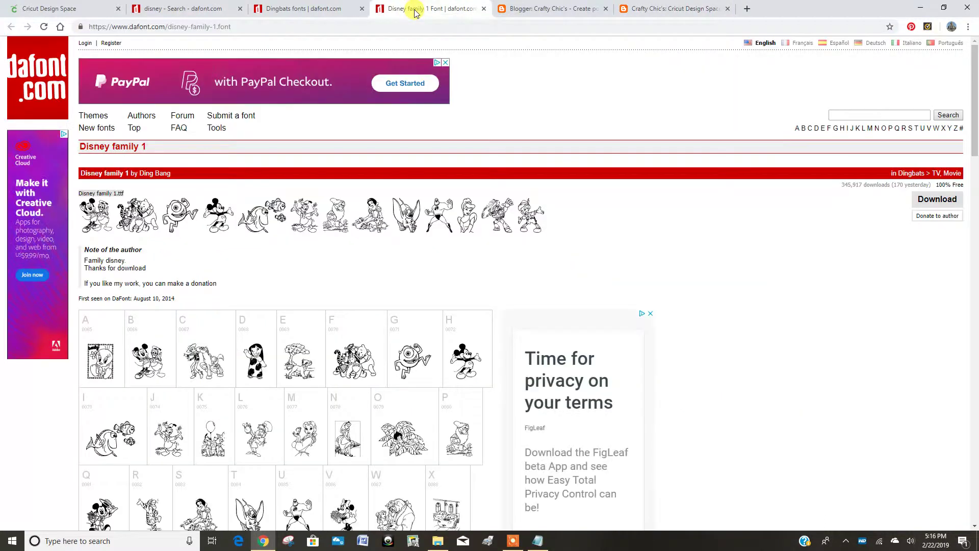
{"action": "left_click", "coordinate": [321, 9]}
{"action": "scroll", "coordinate": [447, 274], "scroll_direction": "up", "scroll_amount": 5}
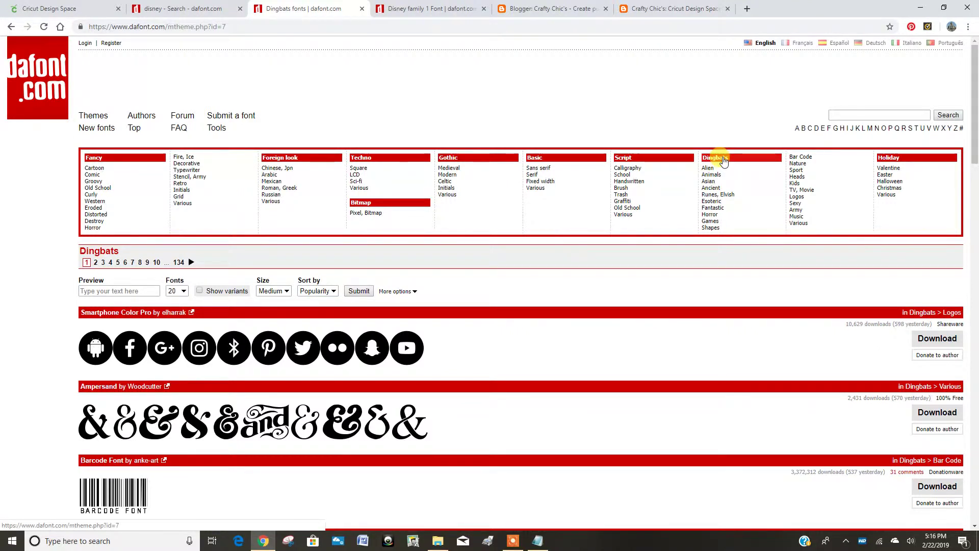
{"action": "scroll", "coordinate": [560, 300], "scroll_direction": "down", "scroll_amount": 2}
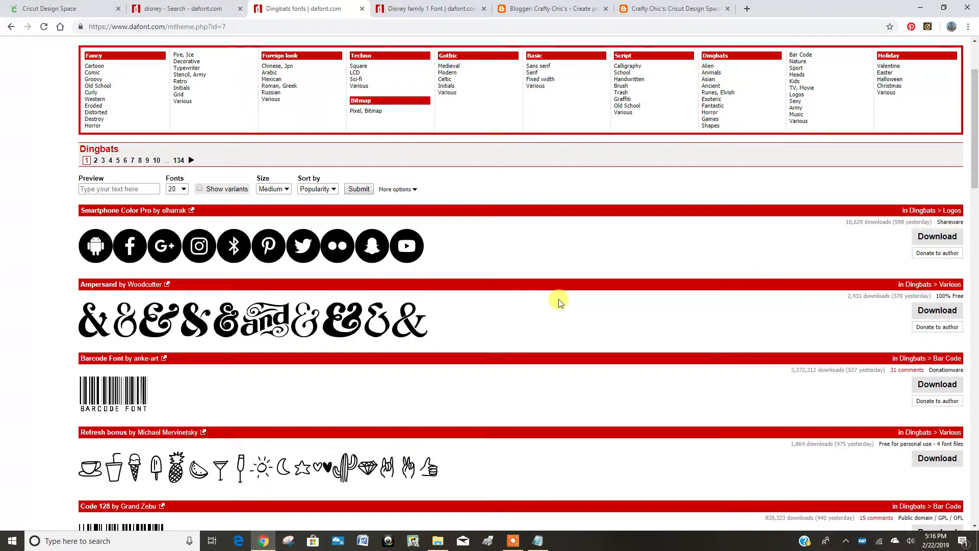
{"action": "scroll", "coordinate": [376, 366], "scroll_direction": "down", "scroll_amount": 2}
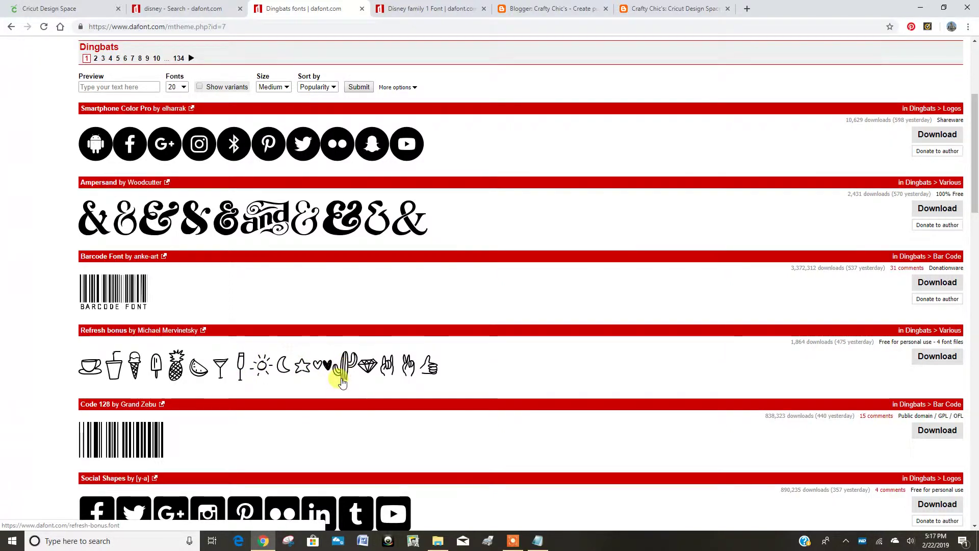
{"action": "left_click", "coordinate": [411, 11]}
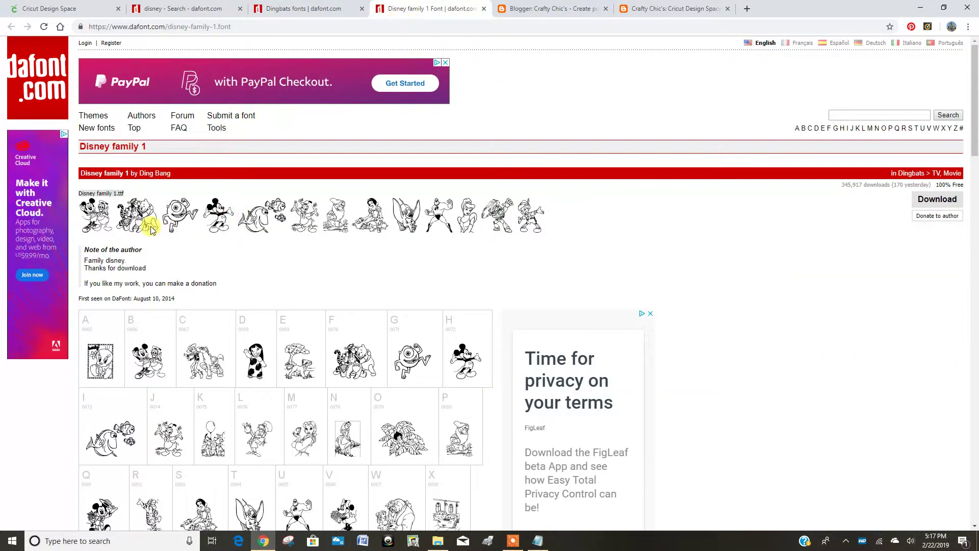
{"action": "scroll", "coordinate": [212, 225], "scroll_direction": "down", "scroll_amount": 2}
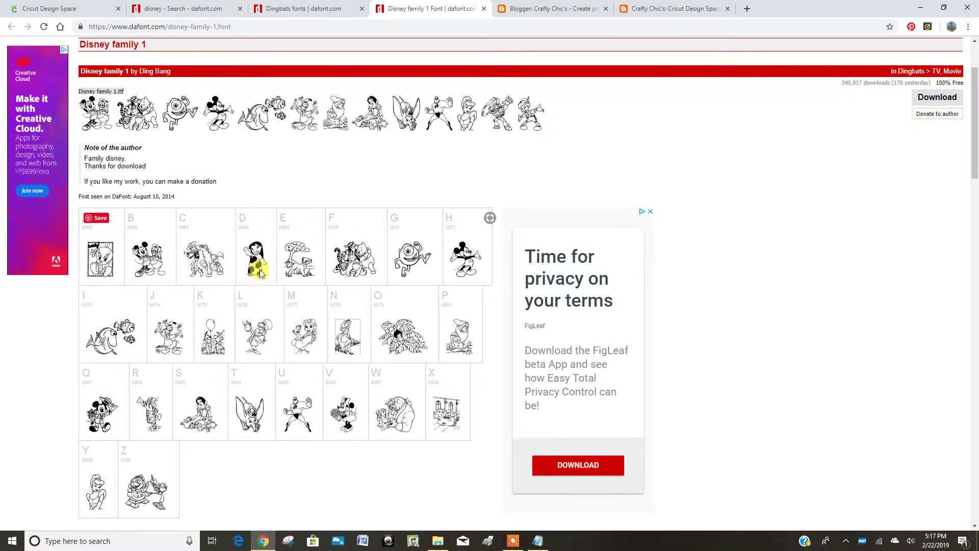
{"action": "left_click", "coordinate": [82, 8]}
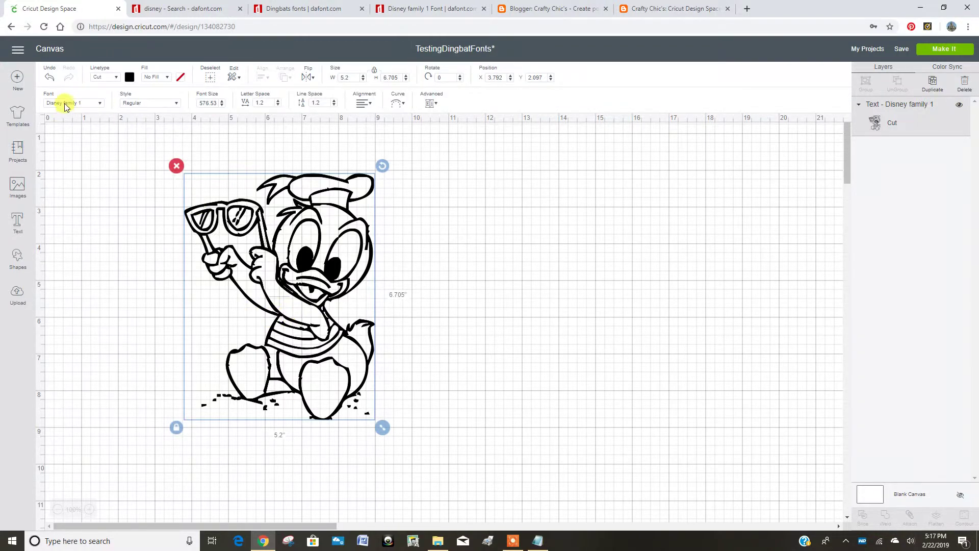
- Open the duck dingbat's text for editing to see it is the character '5'
{"action": "double_click", "coordinate": [294, 293]}
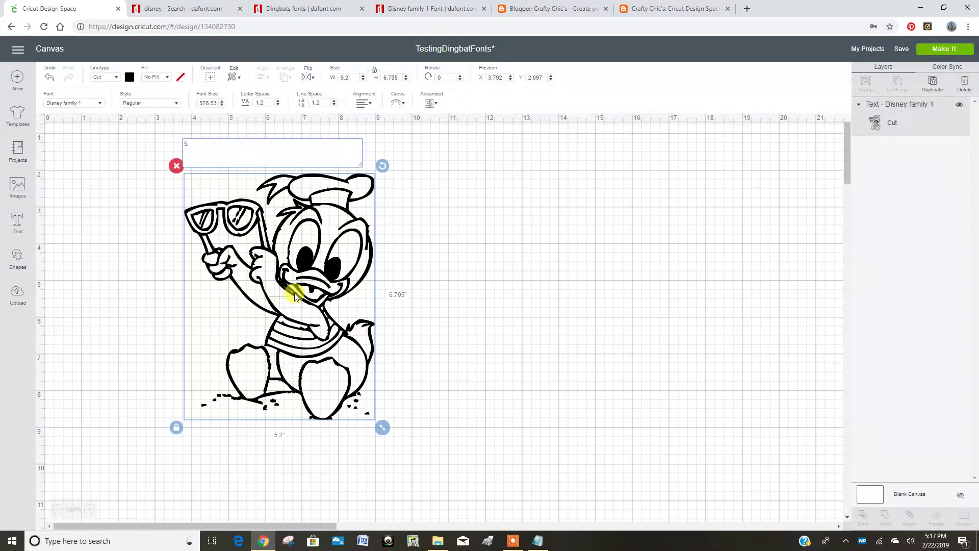
{"action": "left_click", "coordinate": [187, 144]}
- Confirm in the Disney family 1 digit chart that 5 is Donald Duck, then return to the canvas
{"action": "left_click", "coordinate": [399, 13]}
{"action": "scroll", "coordinate": [278, 245], "scroll_direction": "down", "scroll_amount": 6}
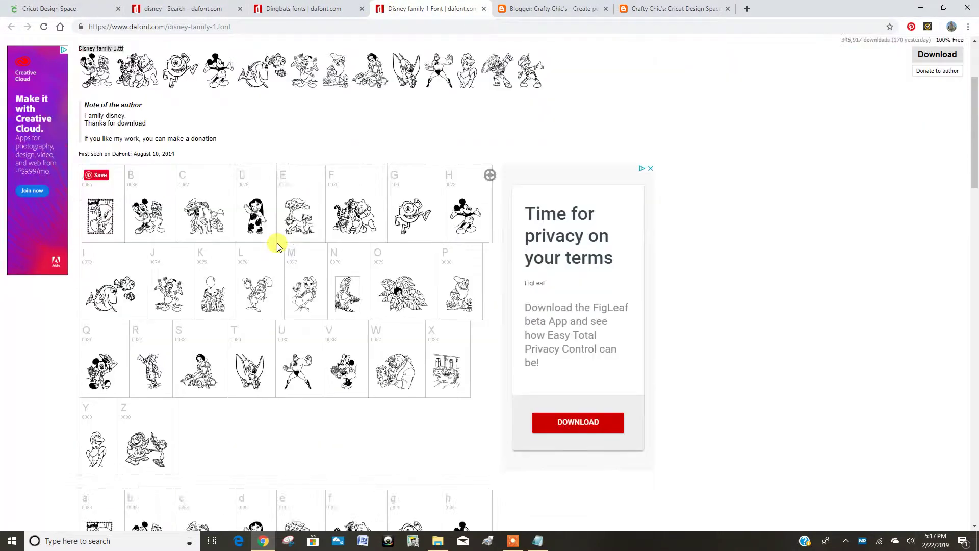
{"action": "scroll", "coordinate": [277, 245], "scroll_direction": "down", "scroll_amount": 5}
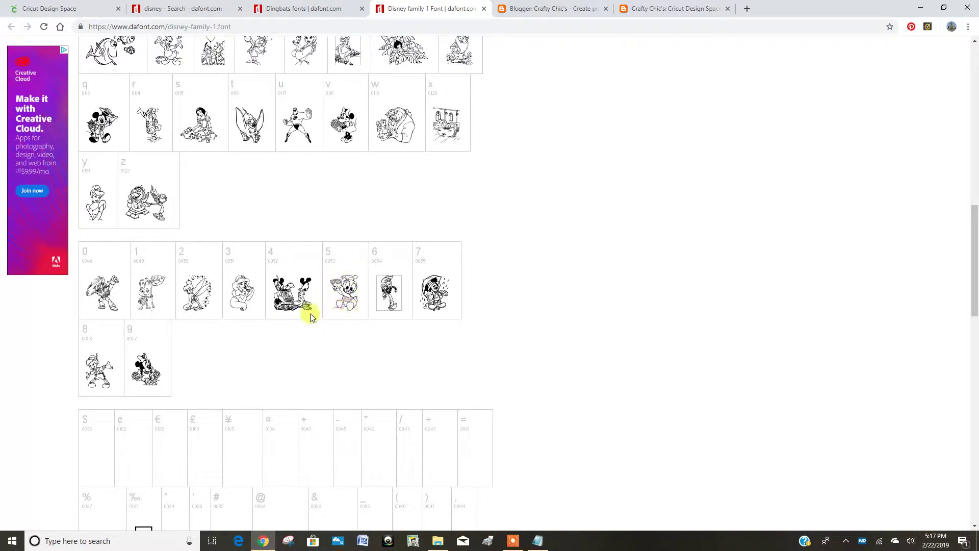
{"action": "scroll", "coordinate": [230, 404], "scroll_direction": "down", "scroll_amount": 2}
{"action": "scroll", "coordinate": [231, 404], "scroll_direction": "up", "scroll_amount": 5}
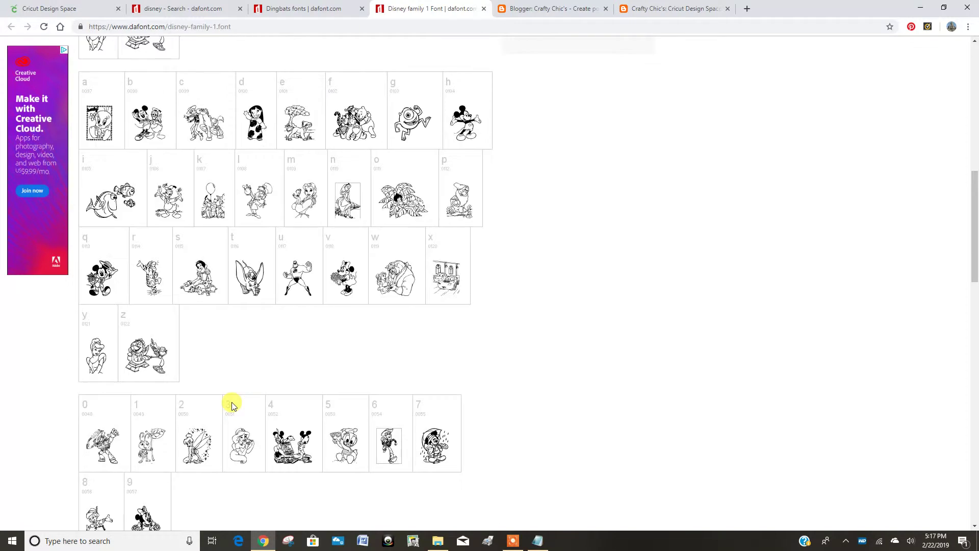
{"action": "left_click", "coordinate": [62, 9]}
{"action": "left_click", "coordinate": [473, 360]}
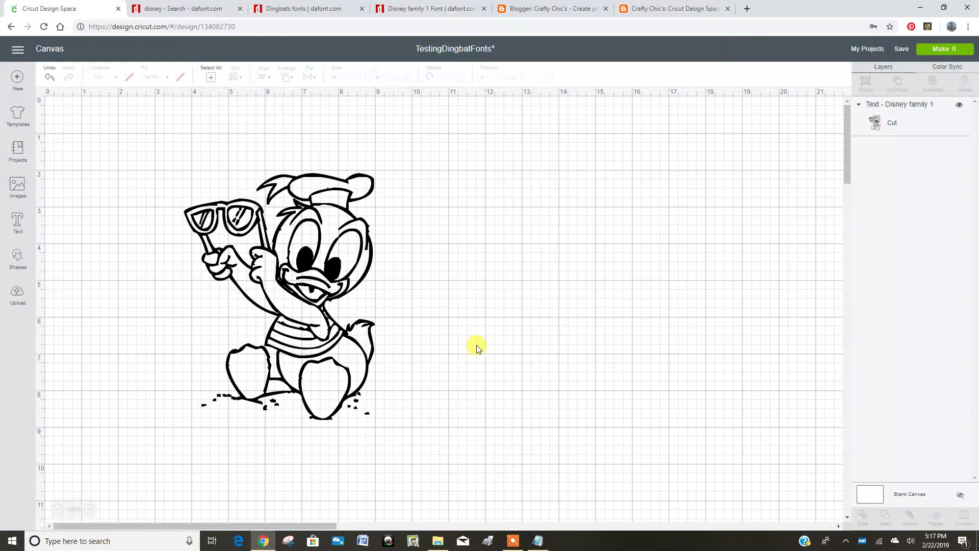
{"action": "left_click", "coordinate": [345, 340]}
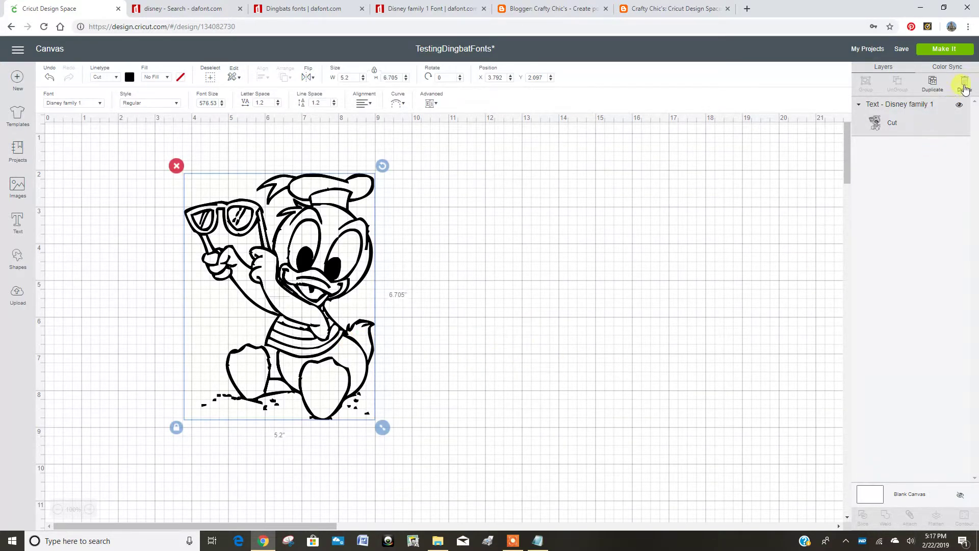
{"action": "left_click", "coordinate": [944, 48]}
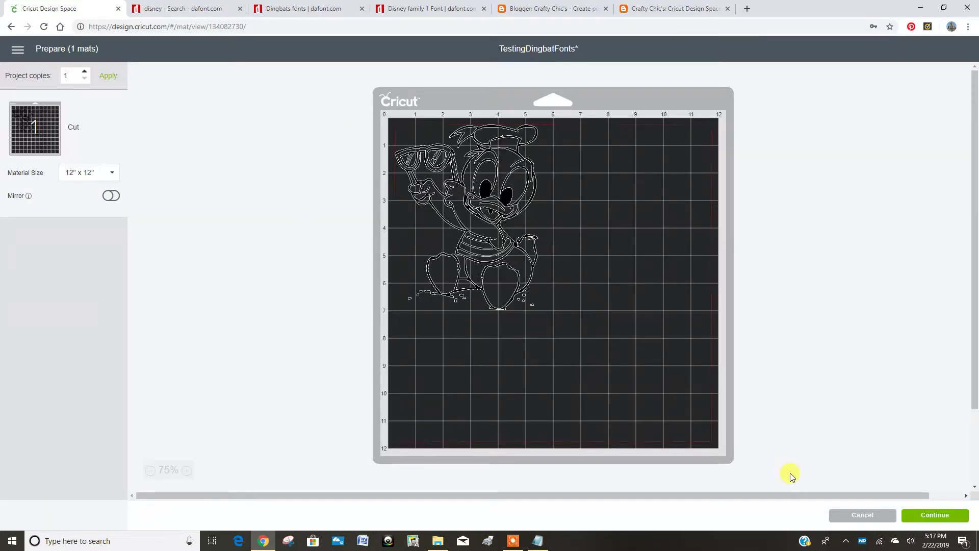
{"action": "left_click", "coordinate": [851, 516]}
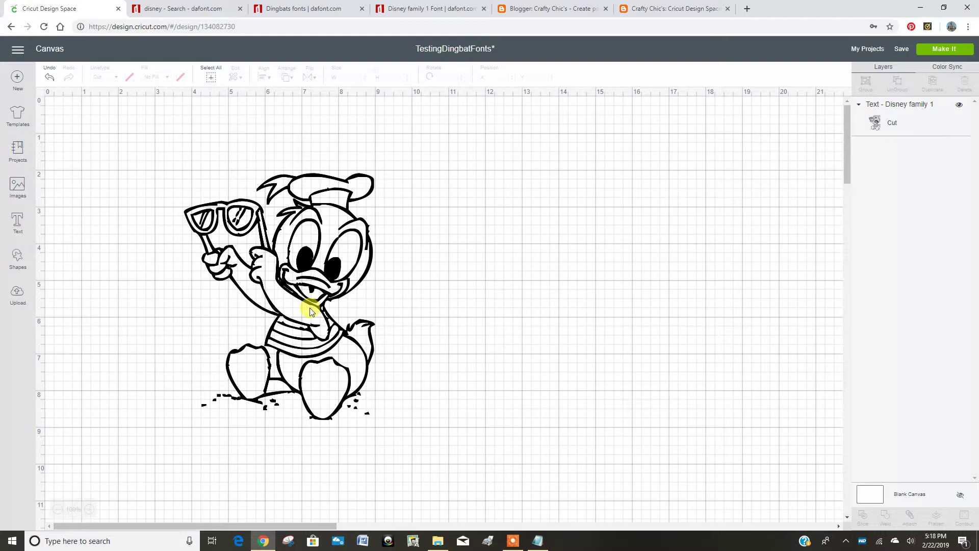
- Add a circle over Donald's lower-left sand and select it together with the duck
{"action": "left_click", "coordinate": [310, 308]}
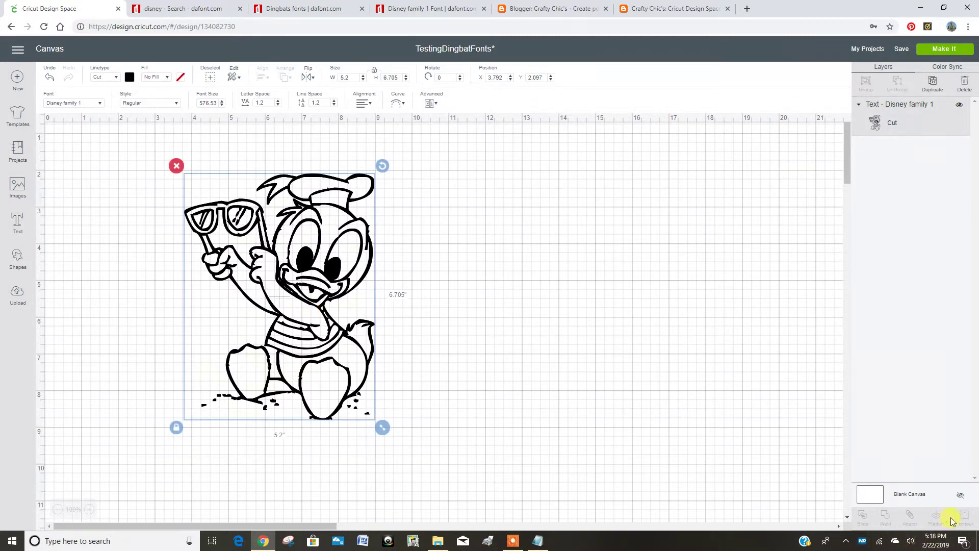
{"action": "left_click", "coordinate": [471, 365]}
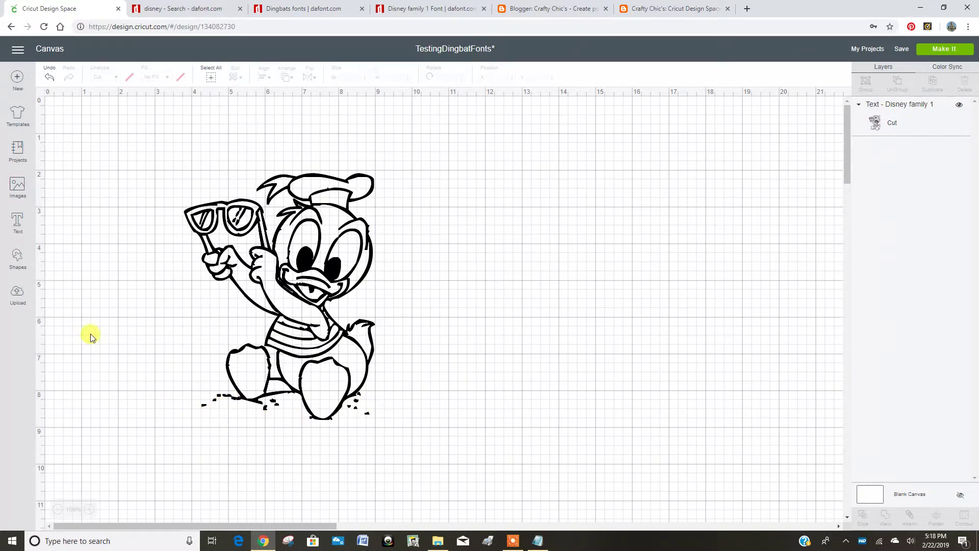
{"action": "left_click", "coordinate": [16, 255]}
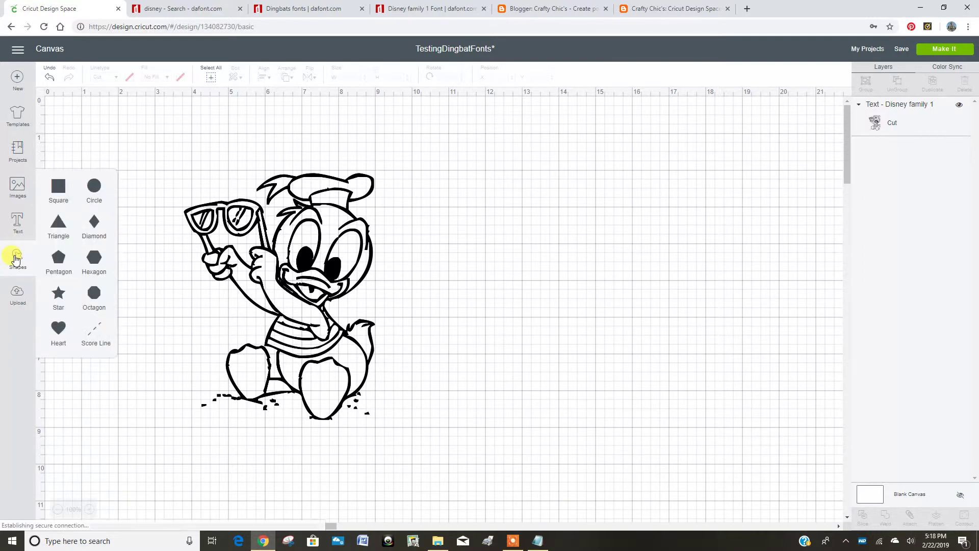
{"action": "left_click", "coordinate": [91, 189]}
{"action": "left_click_drag", "start_coordinate": [209, 274], "coordinate": [162, 411]}
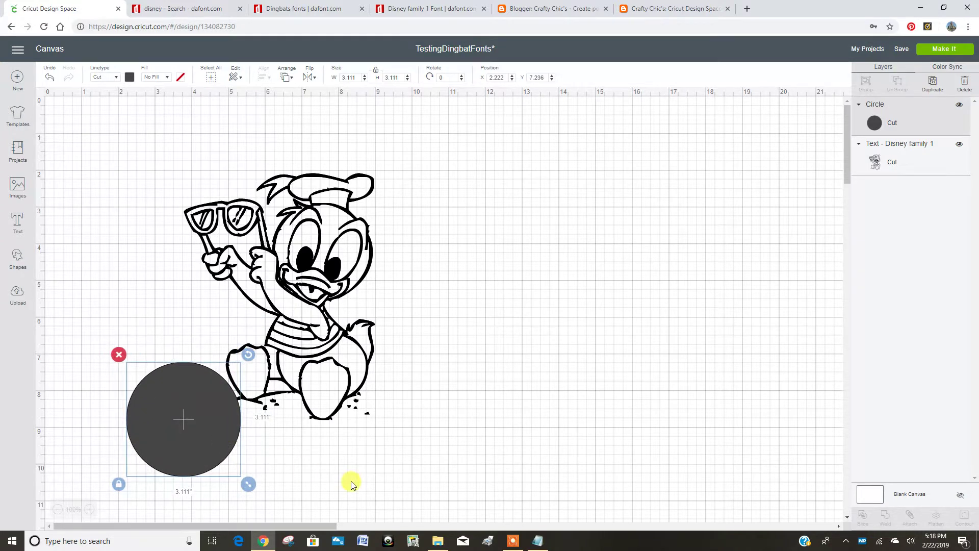
{"action": "left_click_drag", "start_coordinate": [367, 480], "coordinate": [138, 342]}
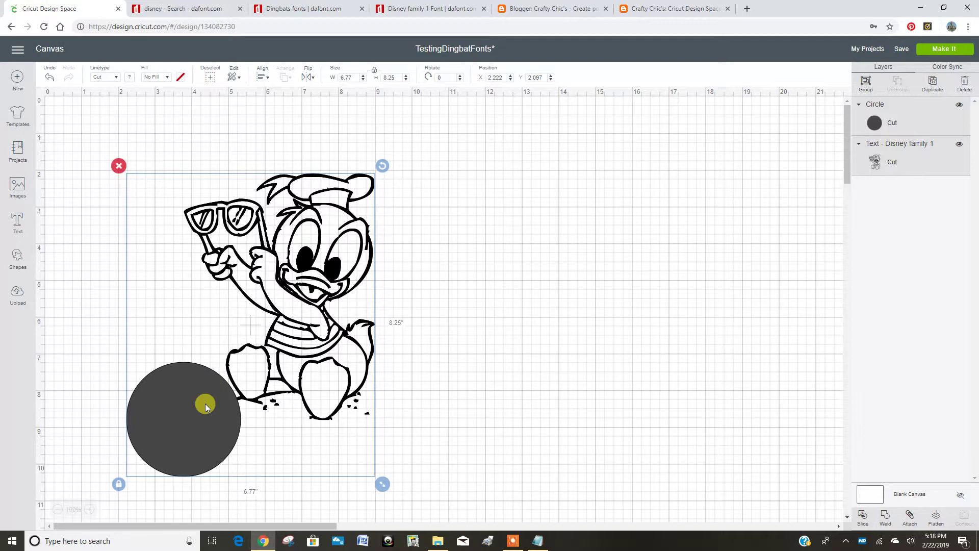
- Slice the circle against Donald, then delete the circle piece and the leftover sand fragments
{"action": "left_click", "coordinate": [862, 518]}
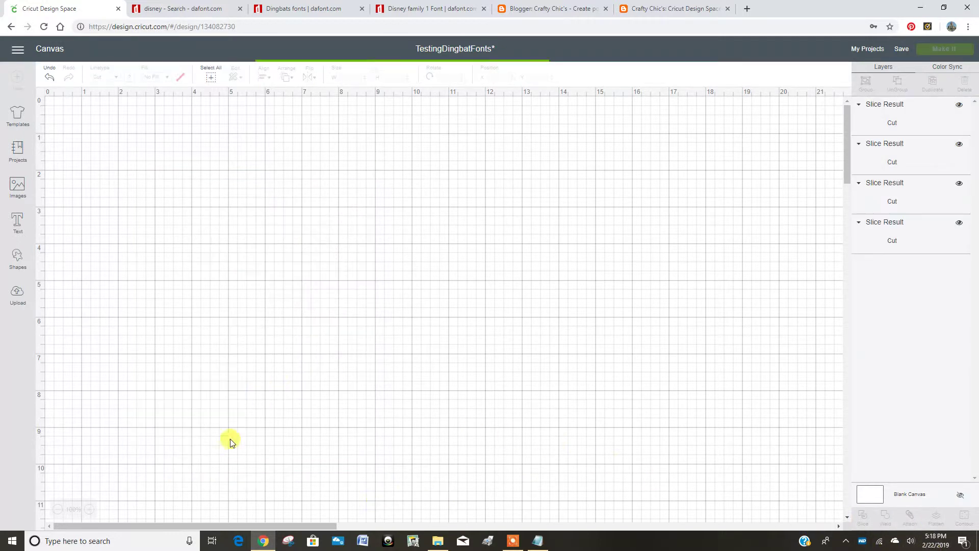
{"action": "left_click_drag", "start_coordinate": [213, 430], "coordinate": [173, 427]}
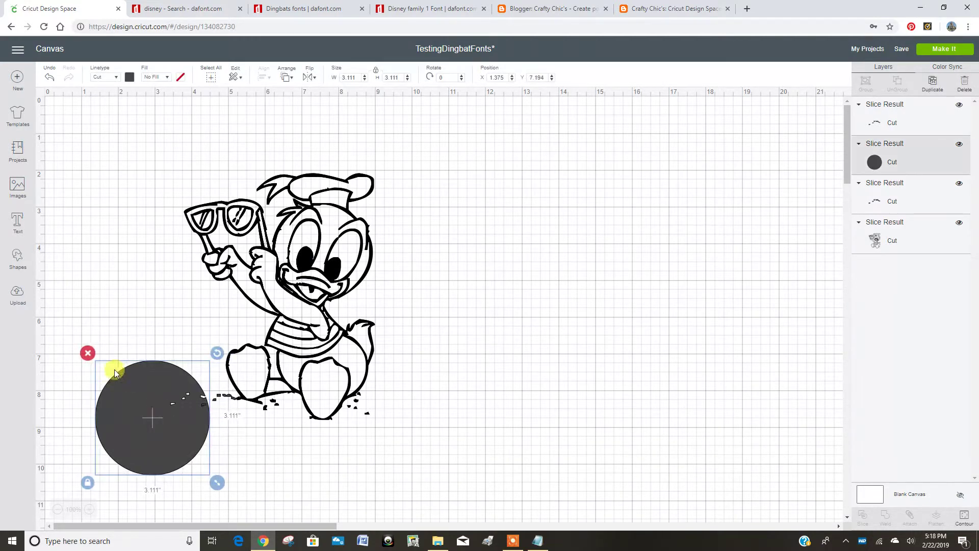
{"action": "left_click", "coordinate": [87, 353]}
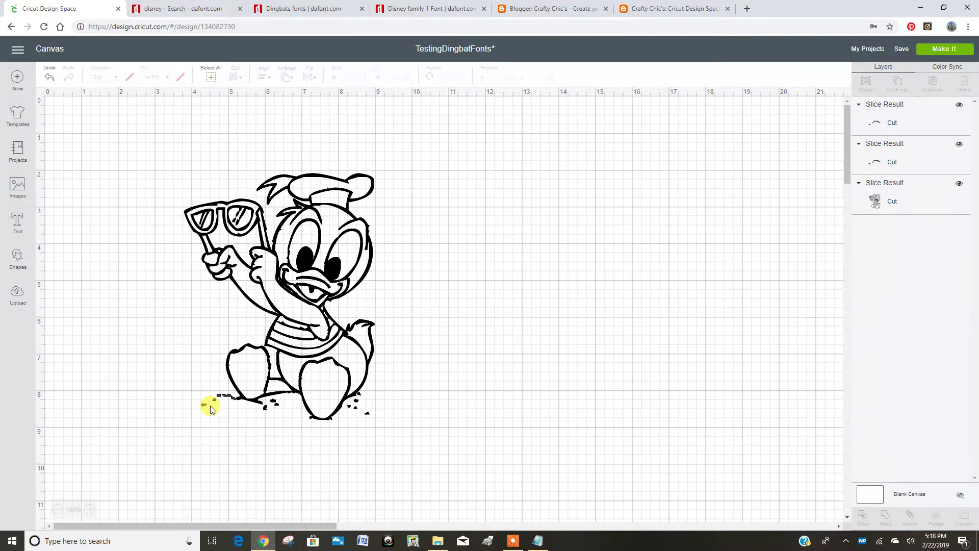
{"action": "left_click", "coordinate": [208, 406]}
{"action": "left_click", "coordinate": [195, 388]}
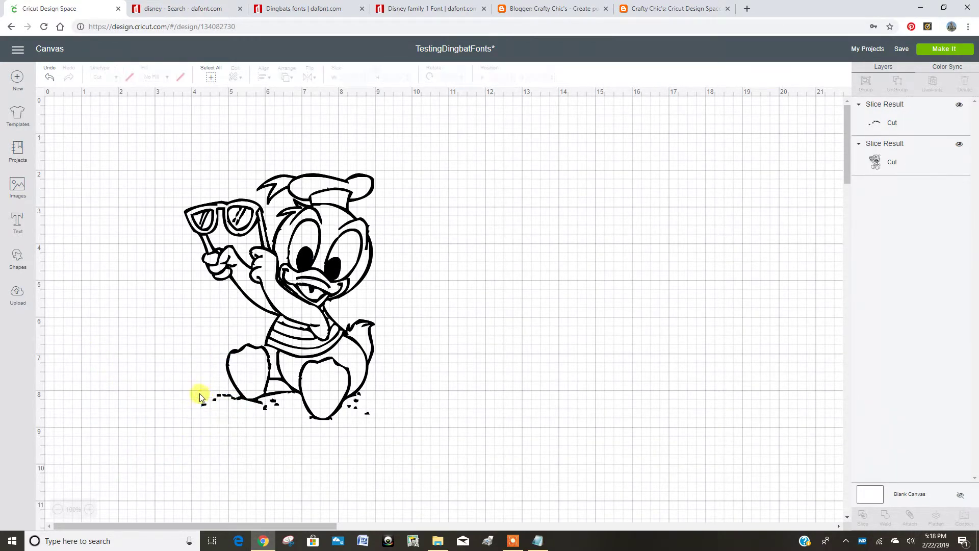
{"action": "left_click", "coordinate": [204, 405]}
{"action": "left_click", "coordinate": [204, 406]}
{"action": "left_click", "coordinate": [195, 388]}
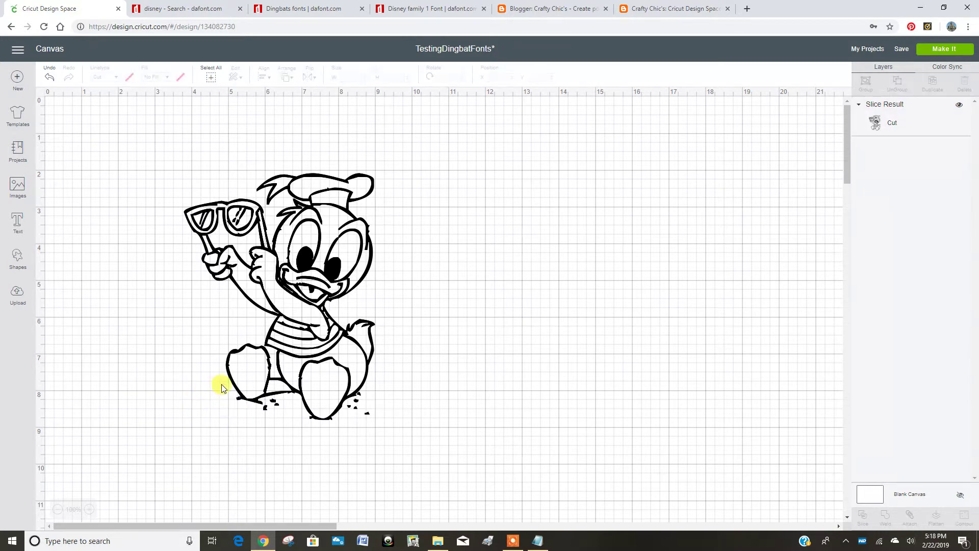
- Reselect the trimmed Donald glyph and bring up its actions menu
{"action": "left_click", "coordinate": [332, 293]}
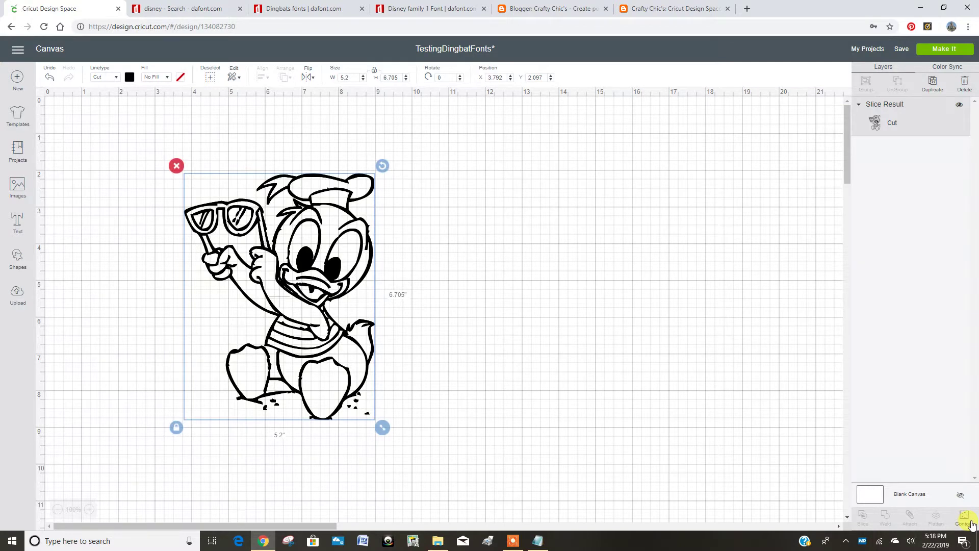
{"action": "left_click", "coordinate": [306, 343]}
{"action": "left_click", "coordinate": [302, 346]}
{"action": "right_click", "coordinate": [302, 346]}
- Duplicate Donald, move the copy right, and hide all its contours except the bill
{"action": "left_click", "coordinate": [315, 353]}
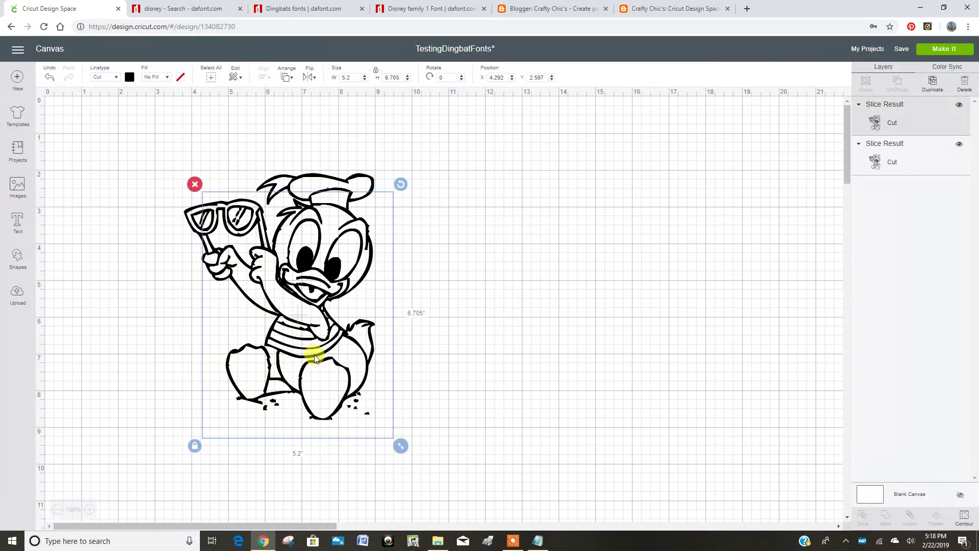
{"action": "left_click_drag", "start_coordinate": [314, 354], "coordinate": [539, 347]}
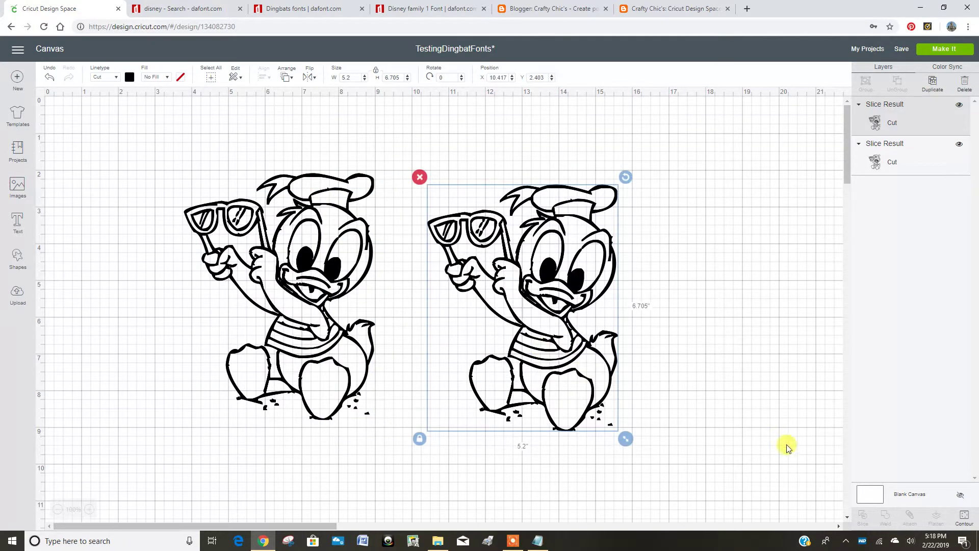
{"action": "left_click", "coordinate": [965, 516]}
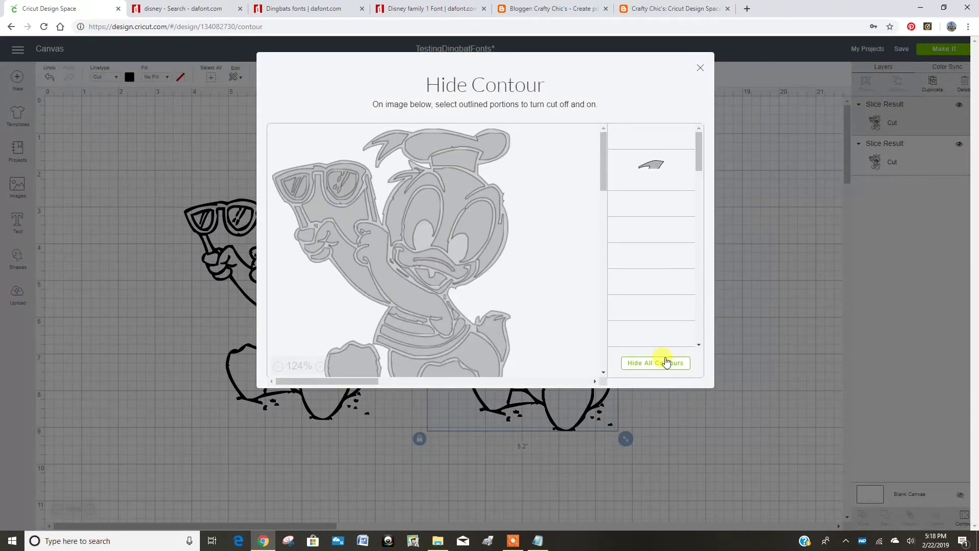
{"action": "left_click", "coordinate": [663, 362]}
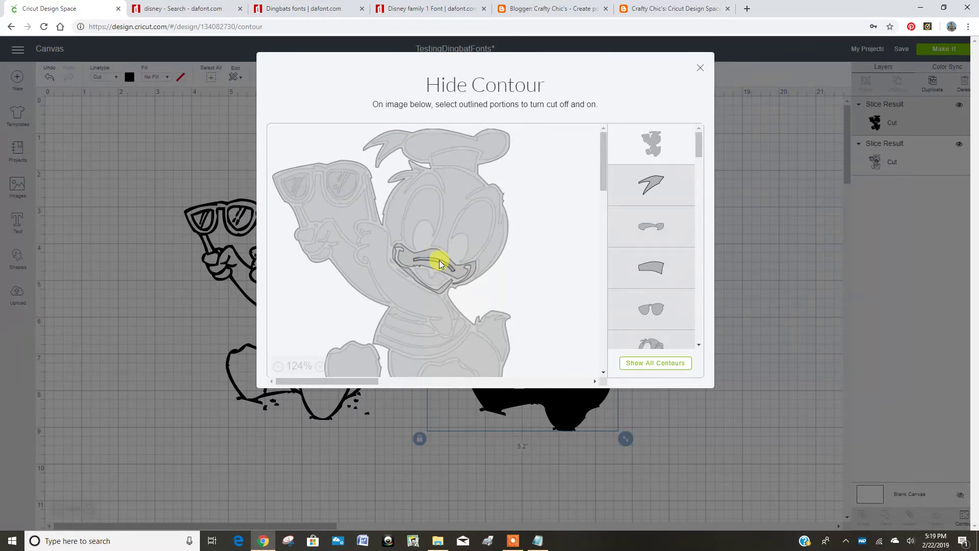
{"action": "left_click", "coordinate": [371, 145]}
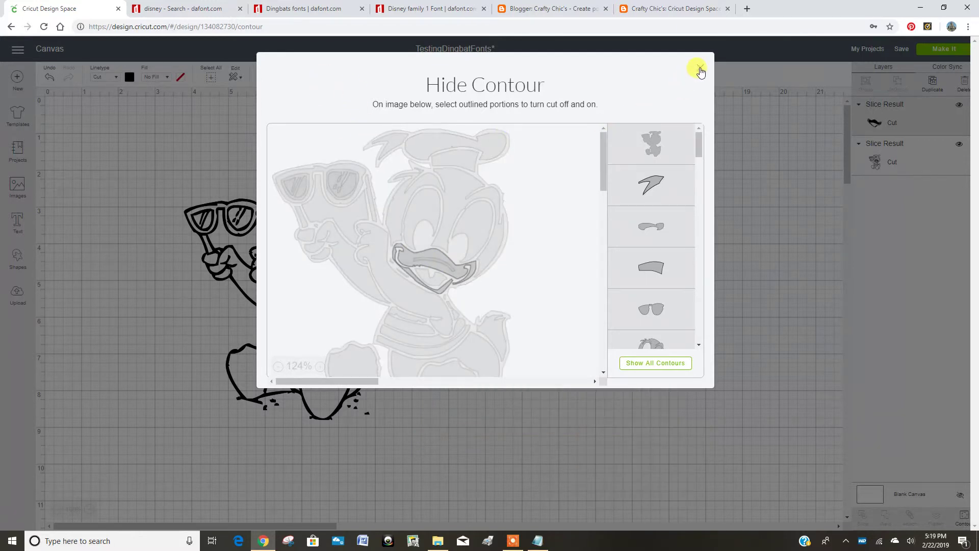
{"action": "left_click", "coordinate": [698, 69]}
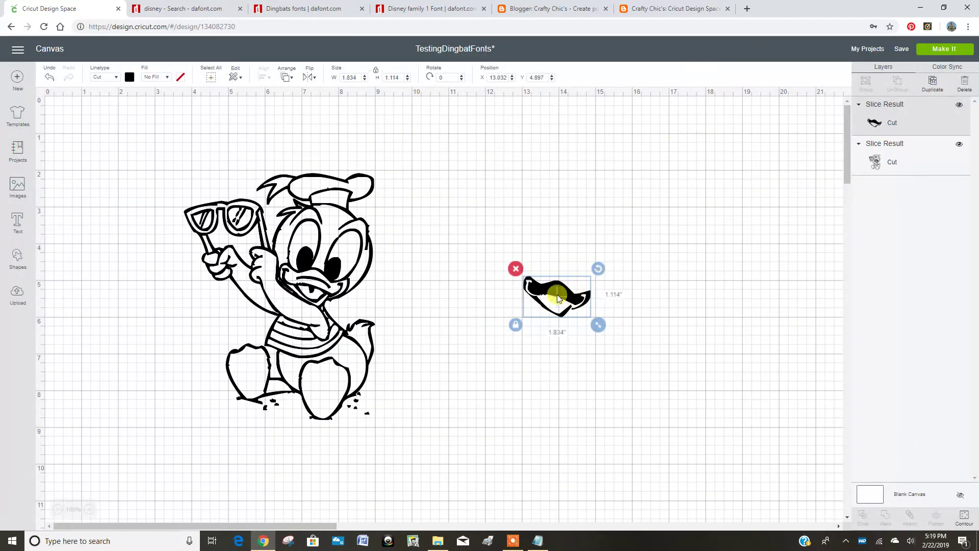
- Colour the bill shape gold and place it over the beak on the original Donald
{"action": "left_click_drag", "start_coordinate": [556, 295], "coordinate": [471, 271]}
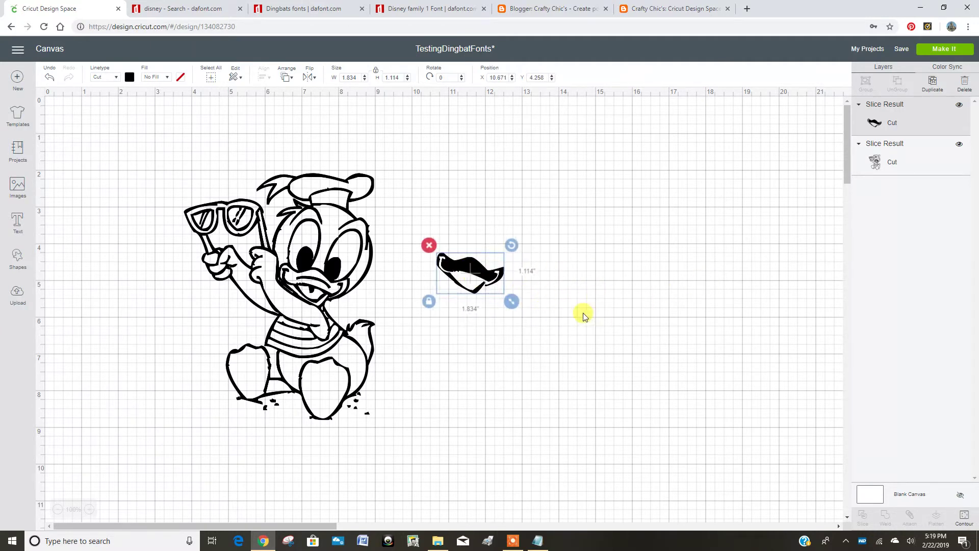
{"action": "left_click", "coordinate": [129, 77]}
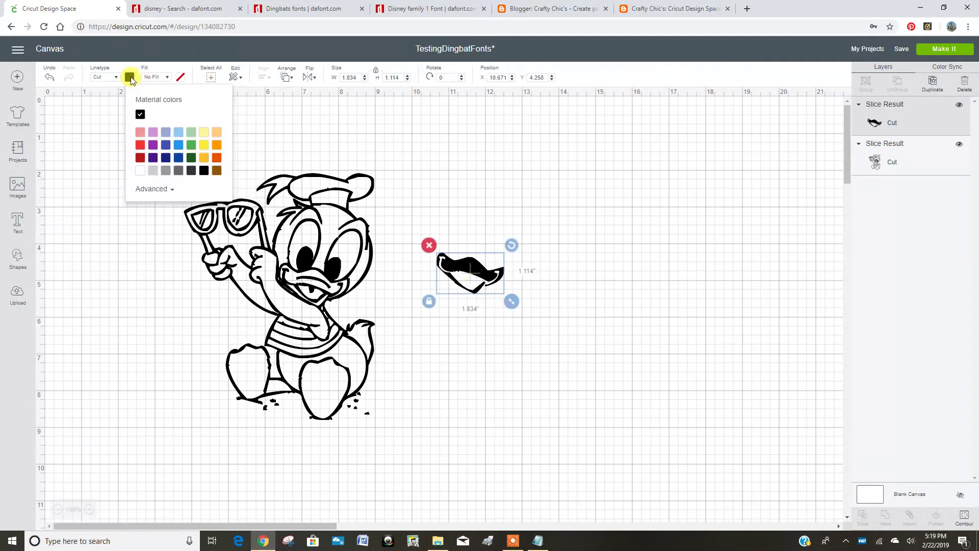
{"action": "left_click", "coordinate": [204, 157]}
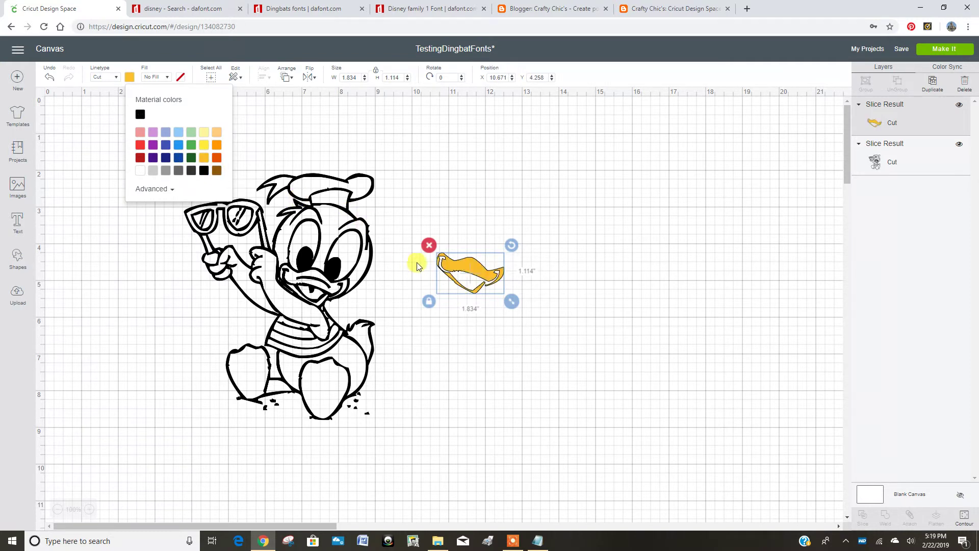
{"action": "left_click_drag", "start_coordinate": [460, 265], "coordinate": [304, 279]}
{"action": "left_click", "coordinate": [476, 307]}
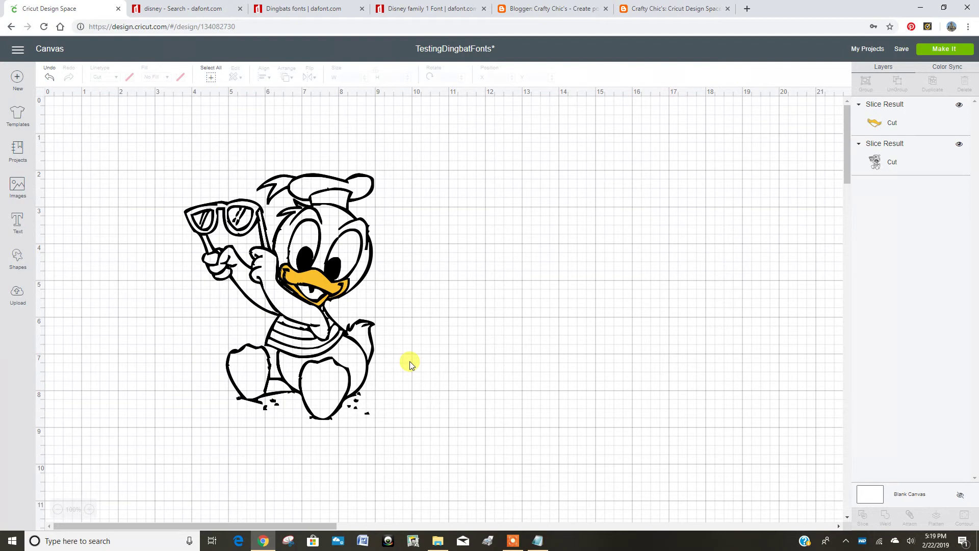
{"action": "left_click", "coordinate": [936, 49]}
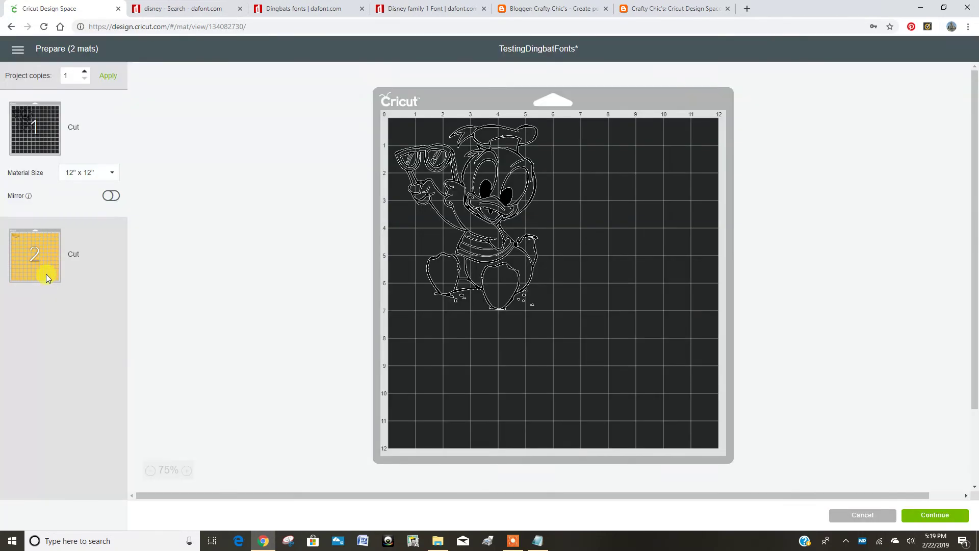
{"action": "left_click", "coordinate": [46, 274]}
{"action": "left_click", "coordinate": [417, 149]}
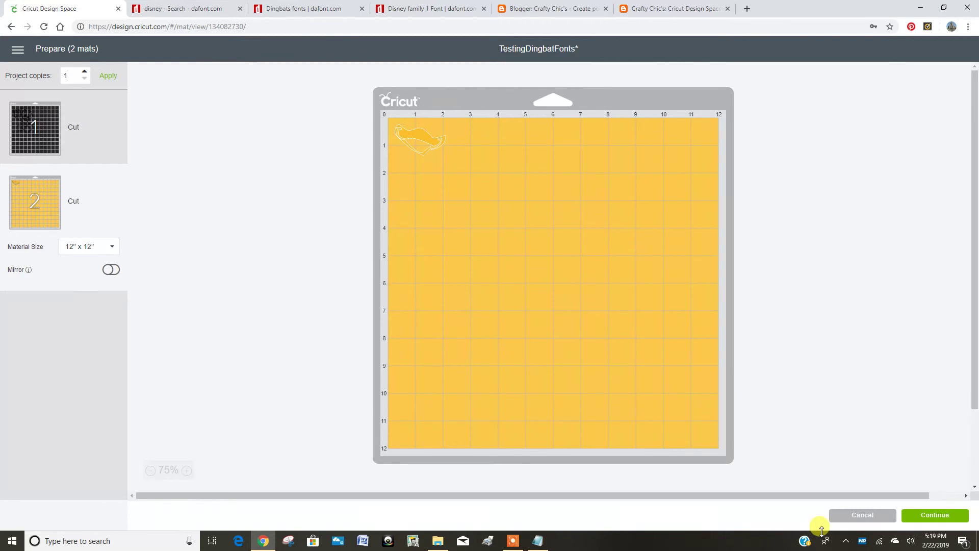
{"action": "left_click", "coordinate": [851, 519]}
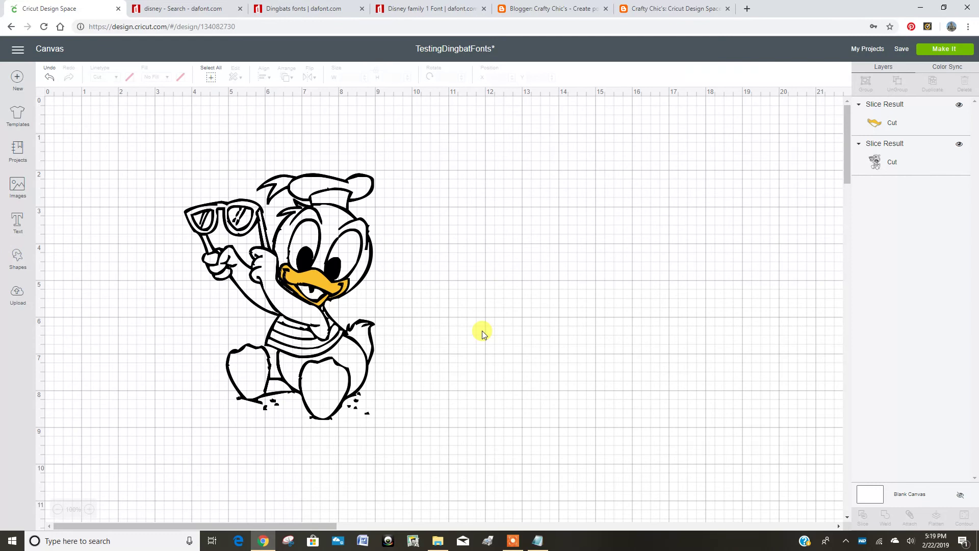
{"action": "left_click", "coordinate": [513, 541]}
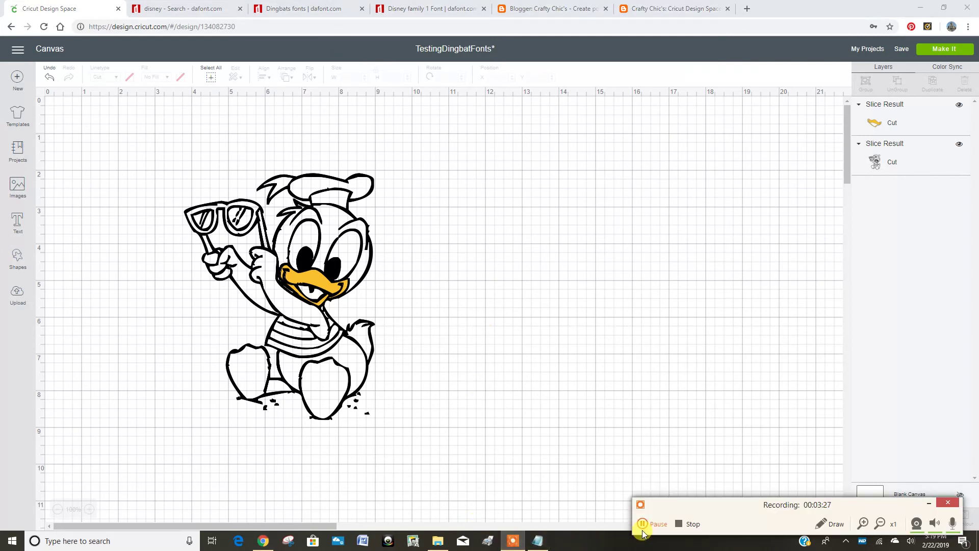